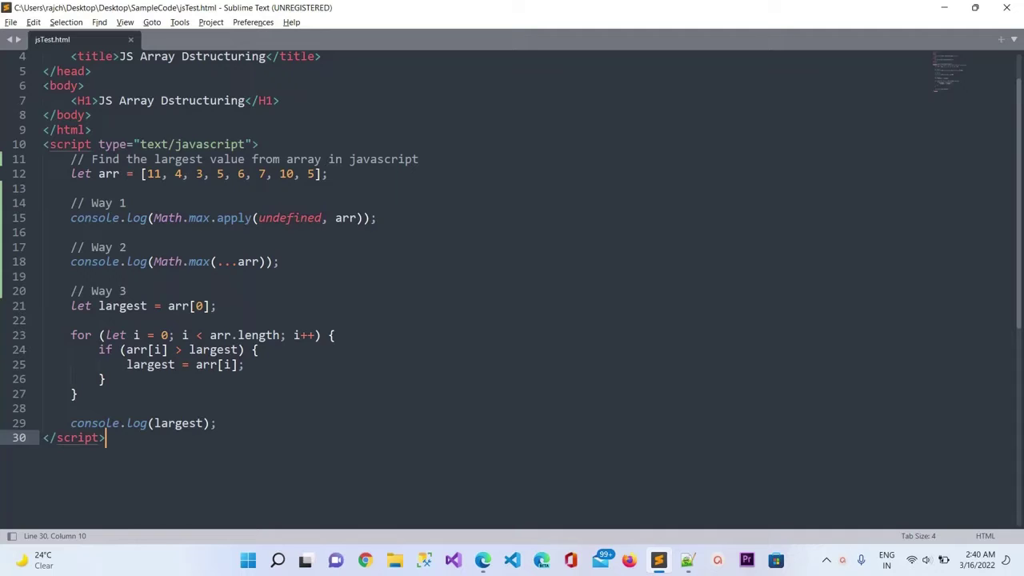
# - Point out the array declaration, the uses of arr, and Way 1's Math.max.apply call
pyautogui.moveTo(328, 173); pyautogui.dragTo(70, 174)
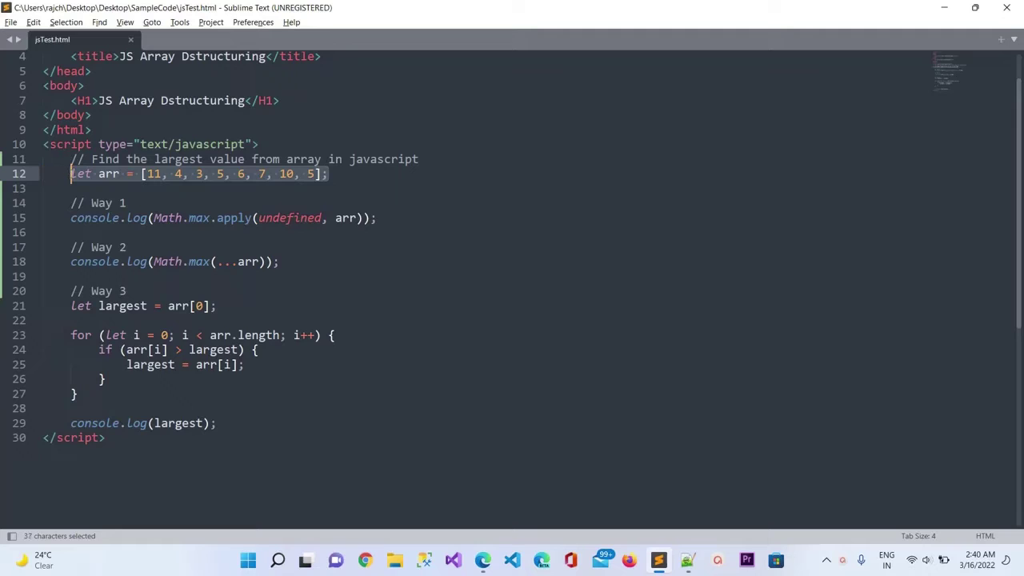
pyautogui.click(125, 187)
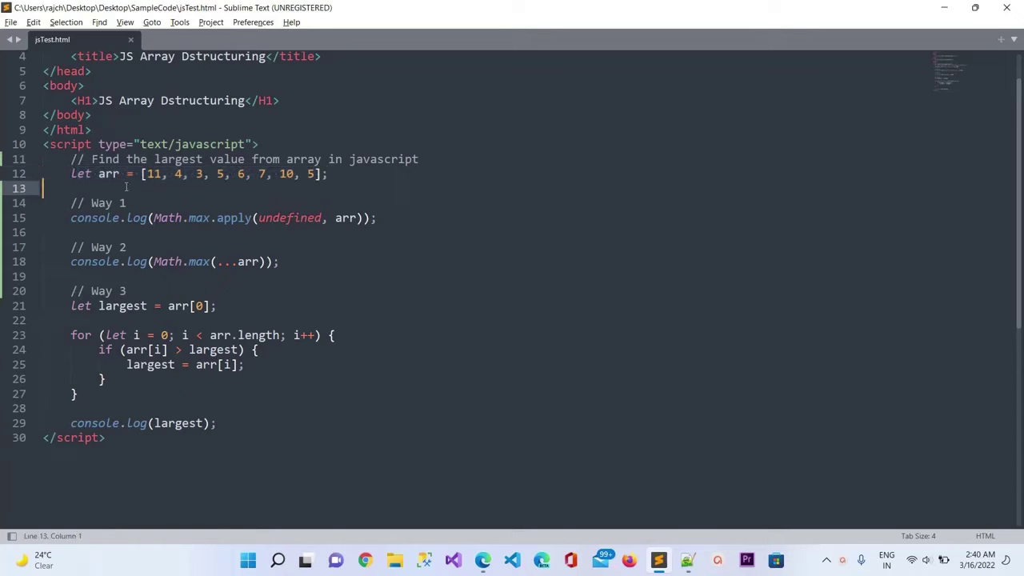
pyautogui.doubleClick(108, 174)
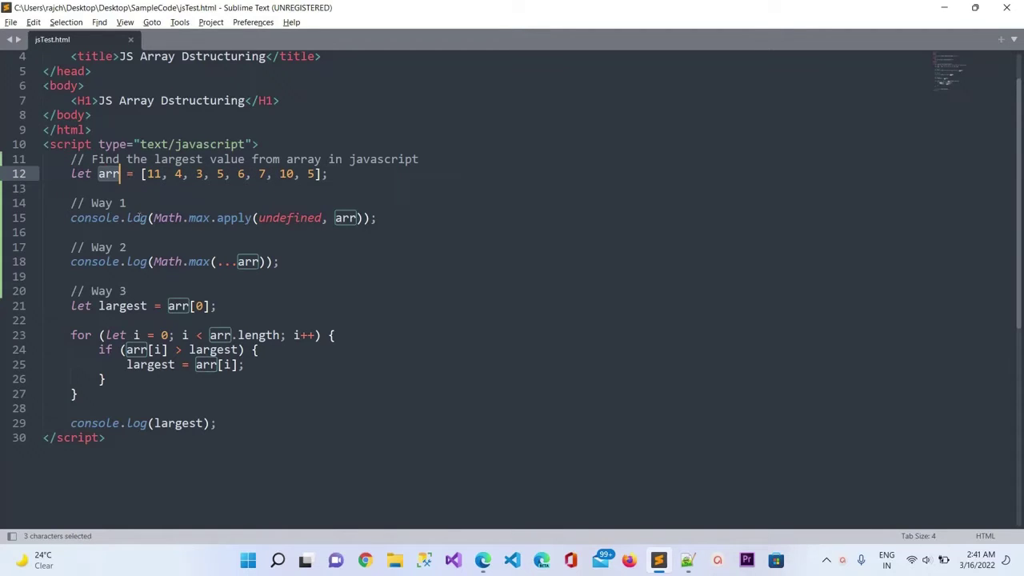
pyautogui.moveTo(77, 202); pyautogui.dragTo(125, 203)
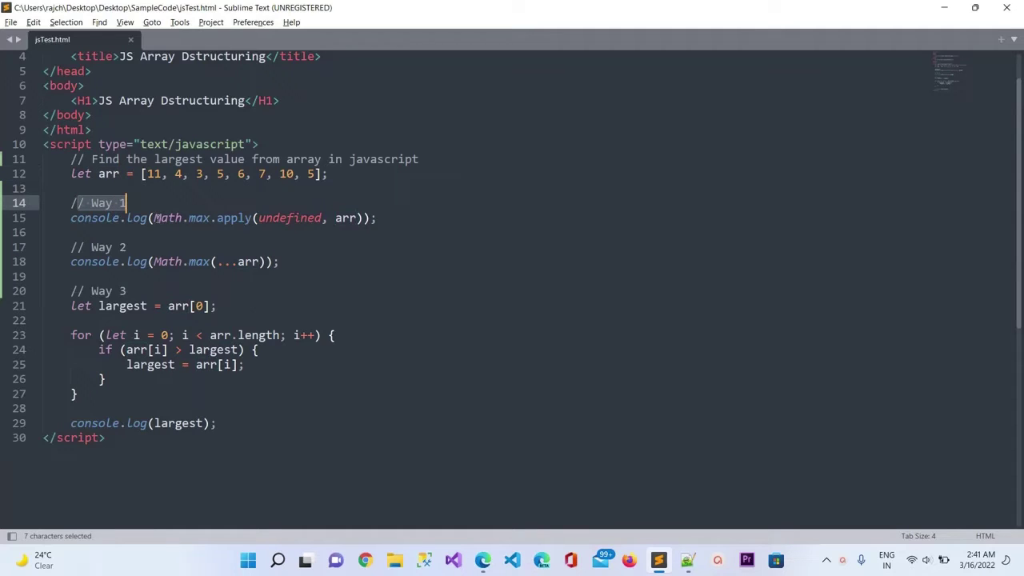
pyautogui.moveTo(154, 218); pyautogui.dragTo(184, 218)
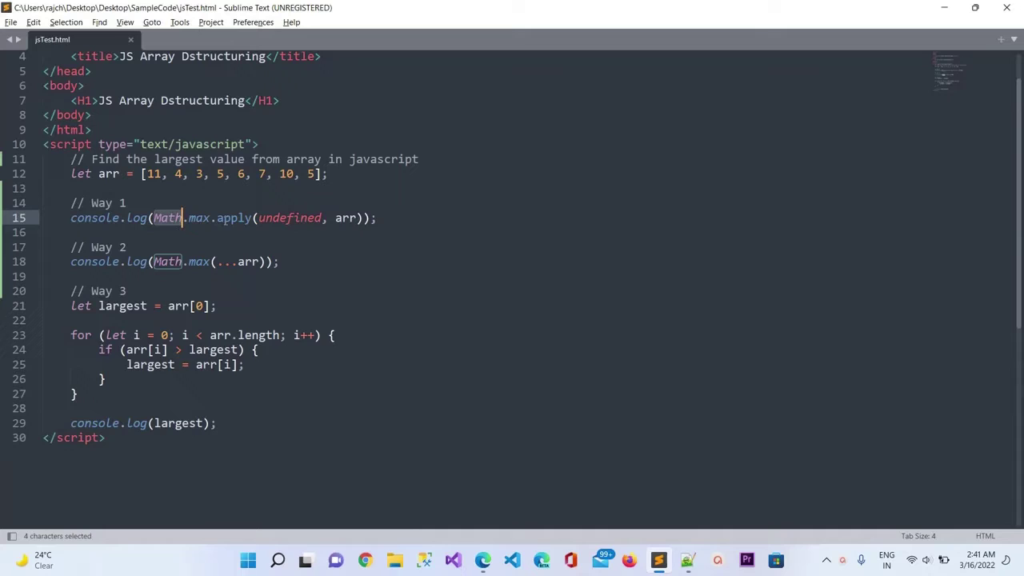
pyautogui.doubleClick(231, 218)
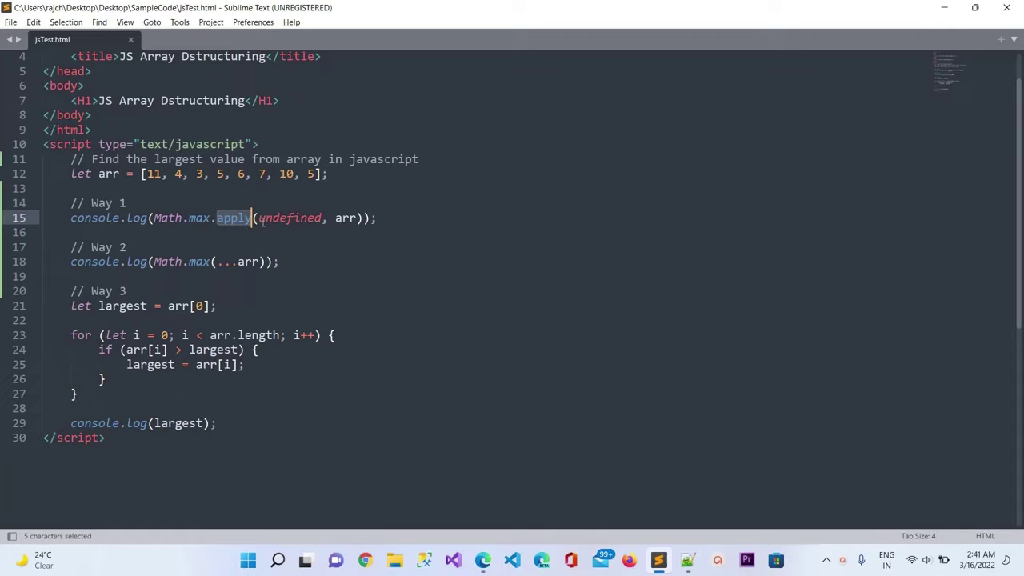
# - Replace undefined with null in Math.max.apply(undefined, arr) and save the file
pyautogui.moveTo(258, 218); pyautogui.dragTo(325, 219)
pyautogui.write('0')
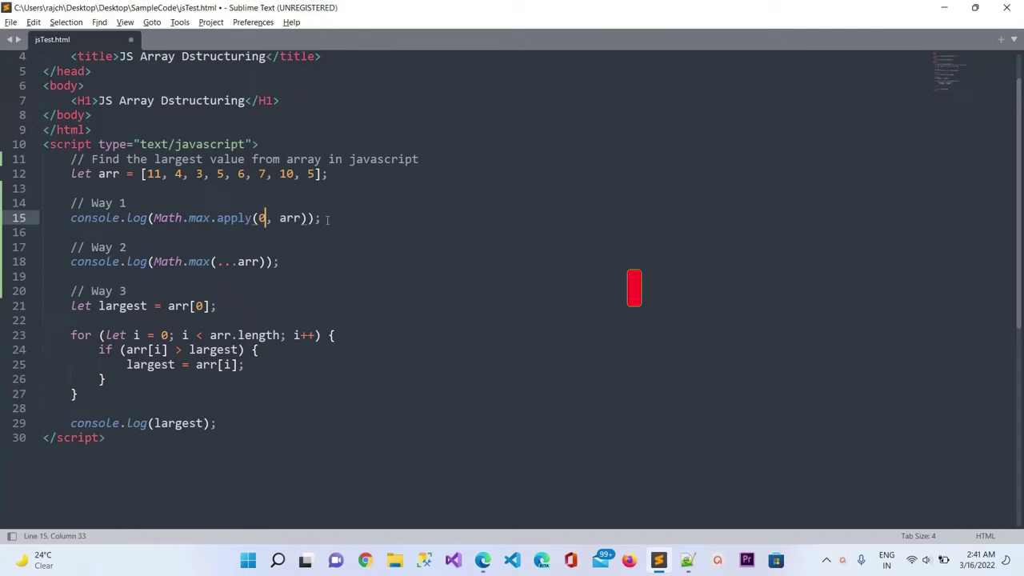
pyautogui.hotkey('shift', 'Left')
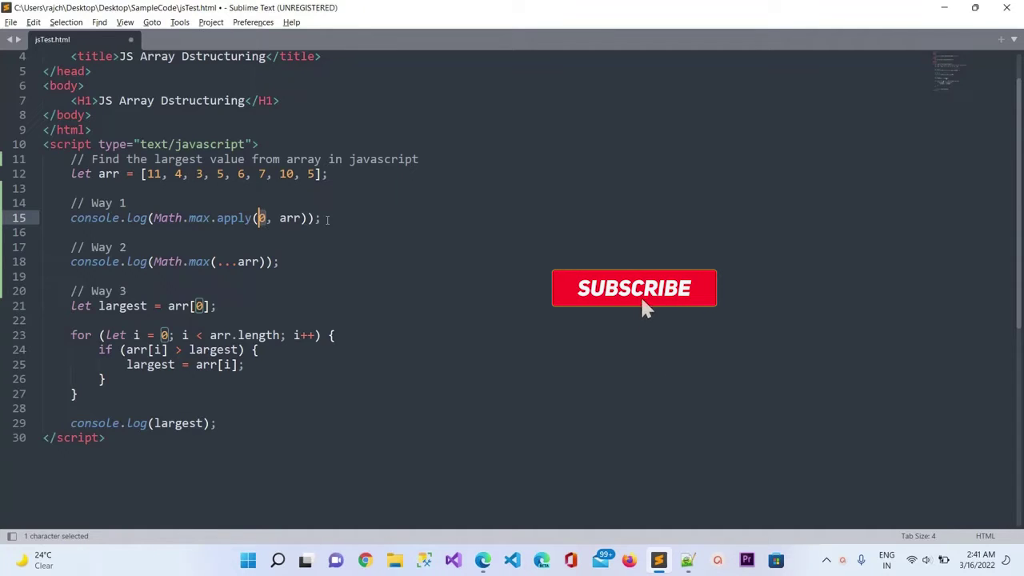
pyautogui.write('null')
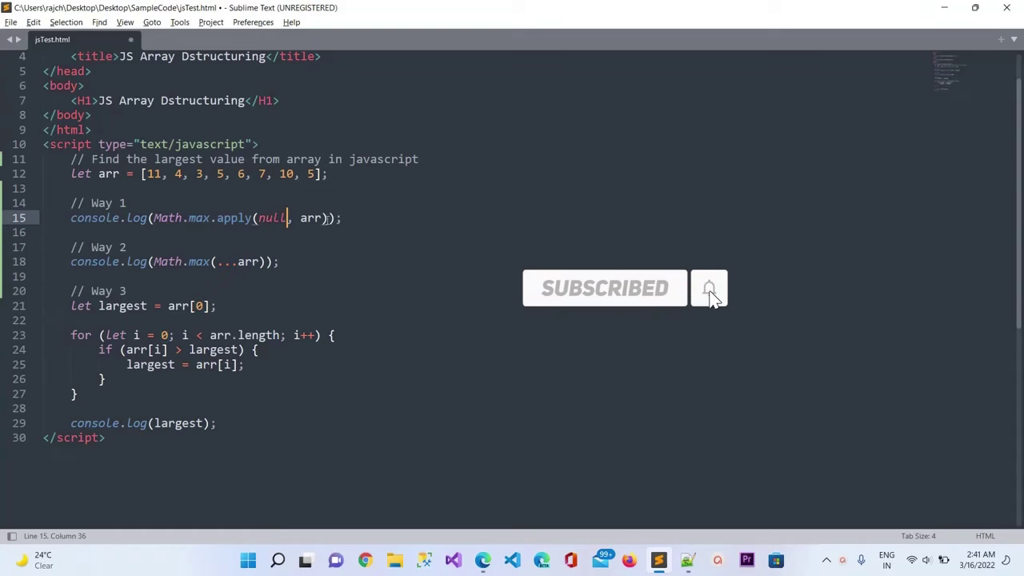
pyautogui.hotkey('ctrl', 's')
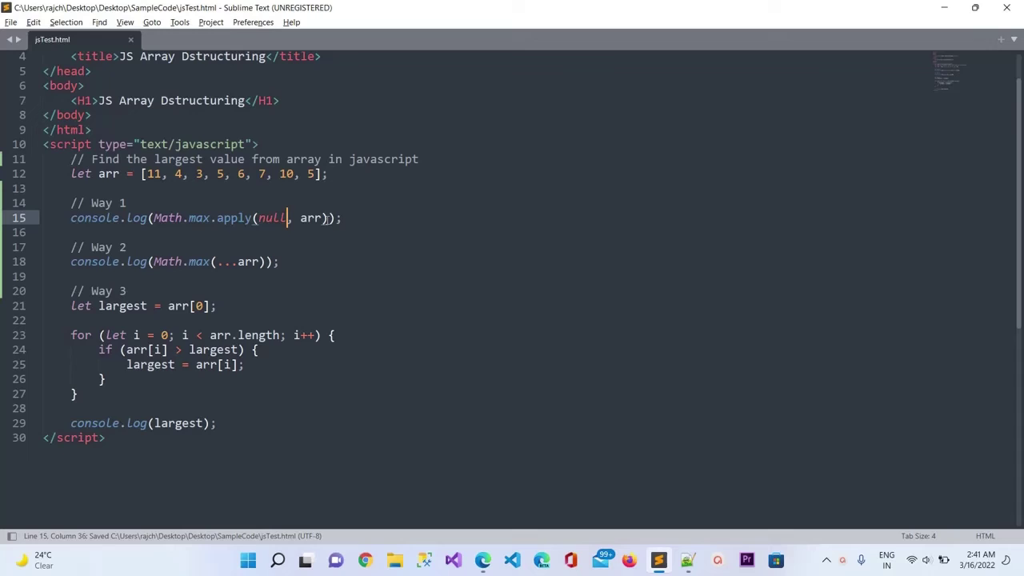
pyautogui.doubleClick(311, 218)
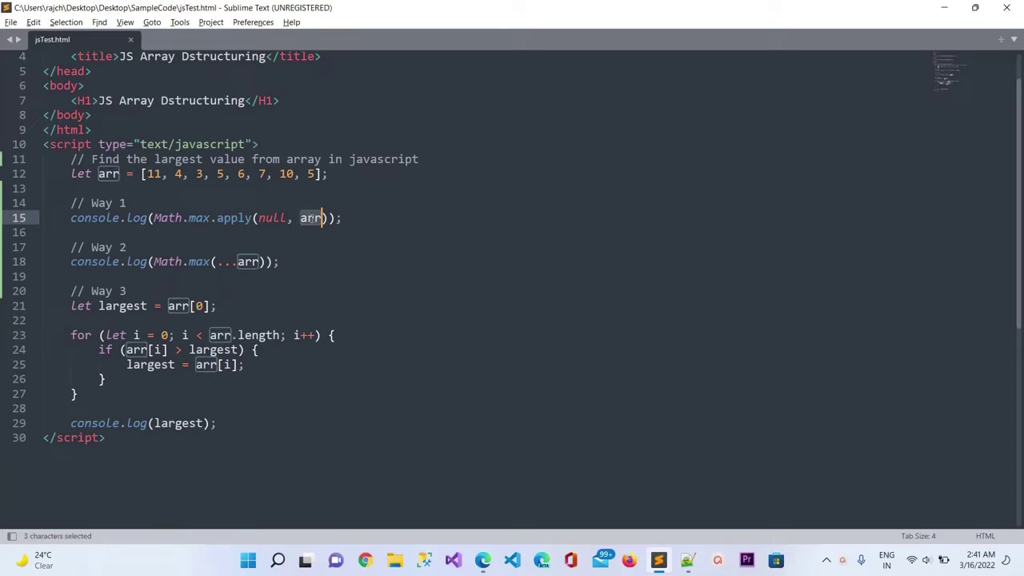
pyautogui.doubleClick(109, 173)
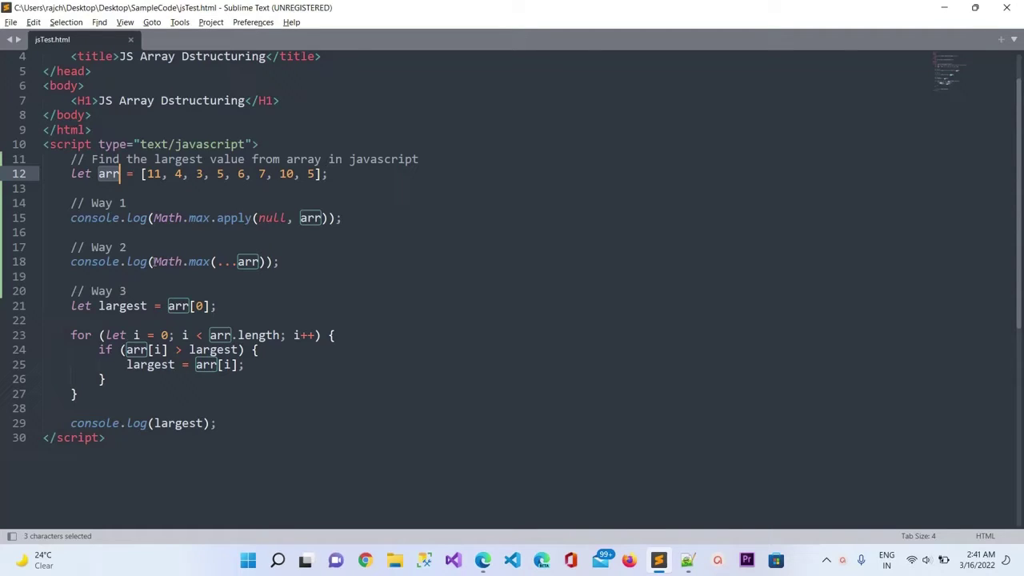
pyautogui.click(154, 262)
pyautogui.moveTo(157, 262); pyautogui.dragTo(212, 262)
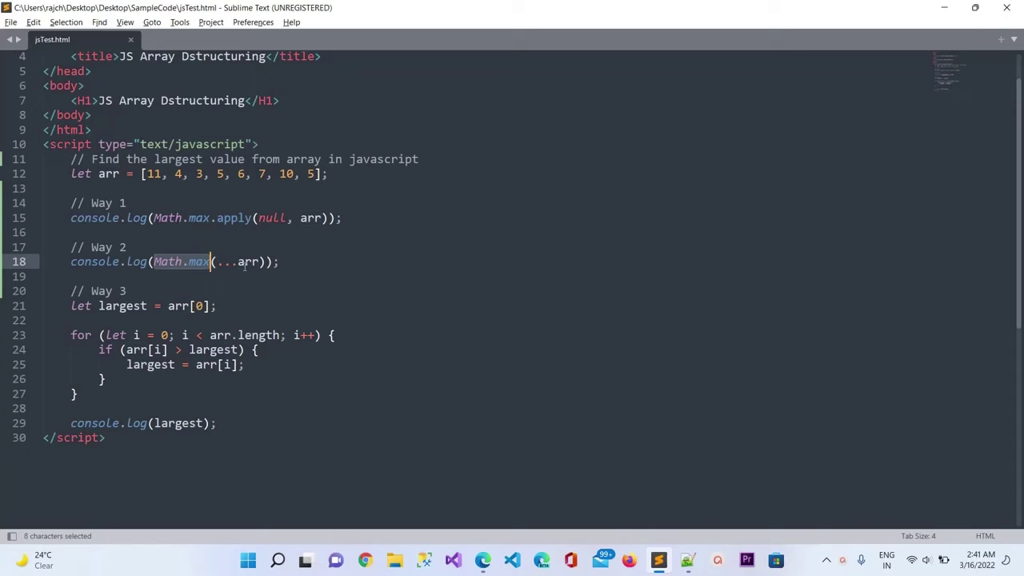
pyautogui.moveTo(238, 262); pyautogui.dragTo(259, 262)
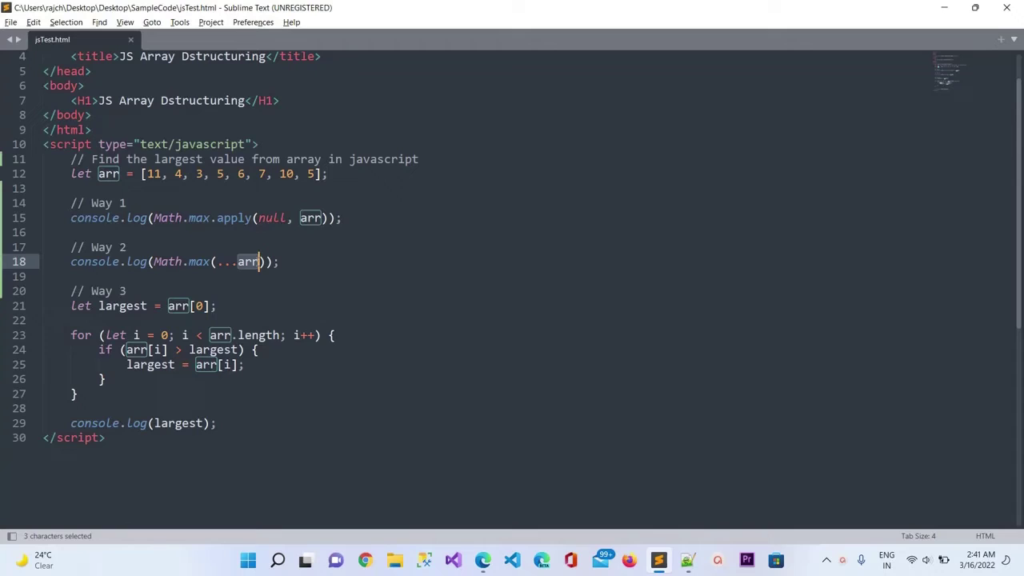
pyautogui.moveTo(217, 261); pyautogui.dragTo(237, 262)
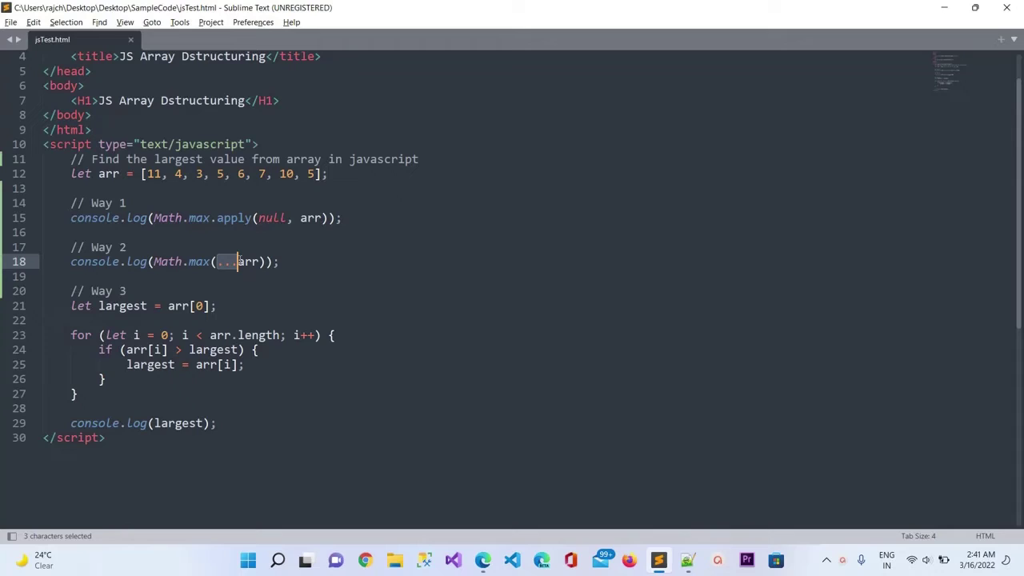
pyautogui.click(305, 264)
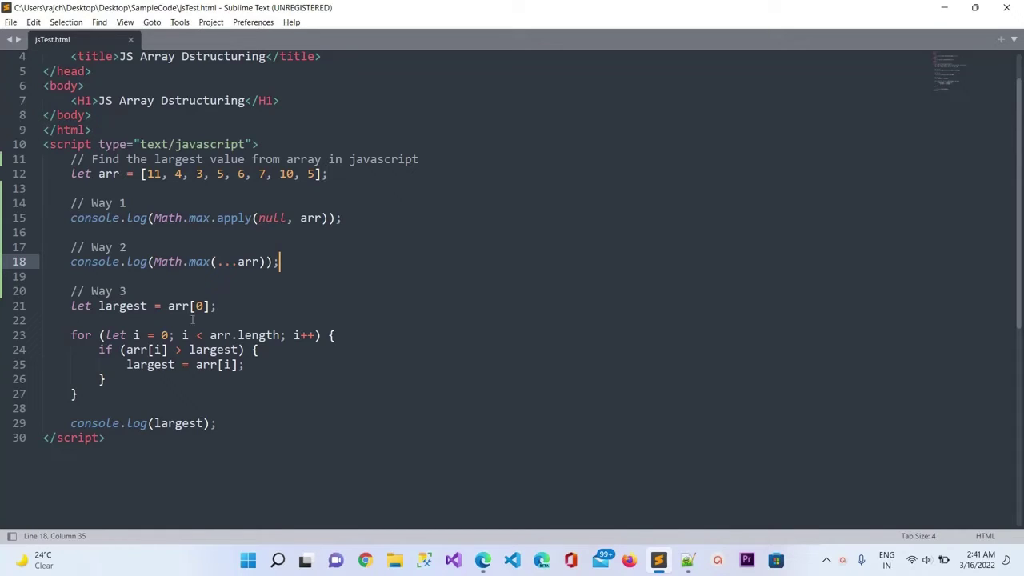
# - Walk through the Way 3 loop: arr[0] start, arr[i] comparison, and the largest variable
pyautogui.moveTo(71, 306); pyautogui.dragTo(78, 393)
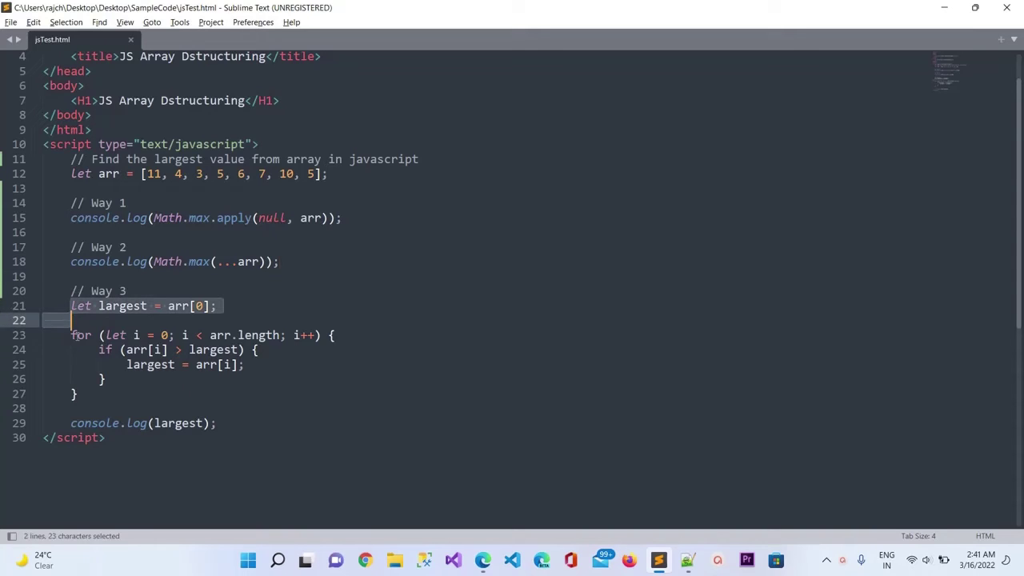
pyautogui.click(195, 412)
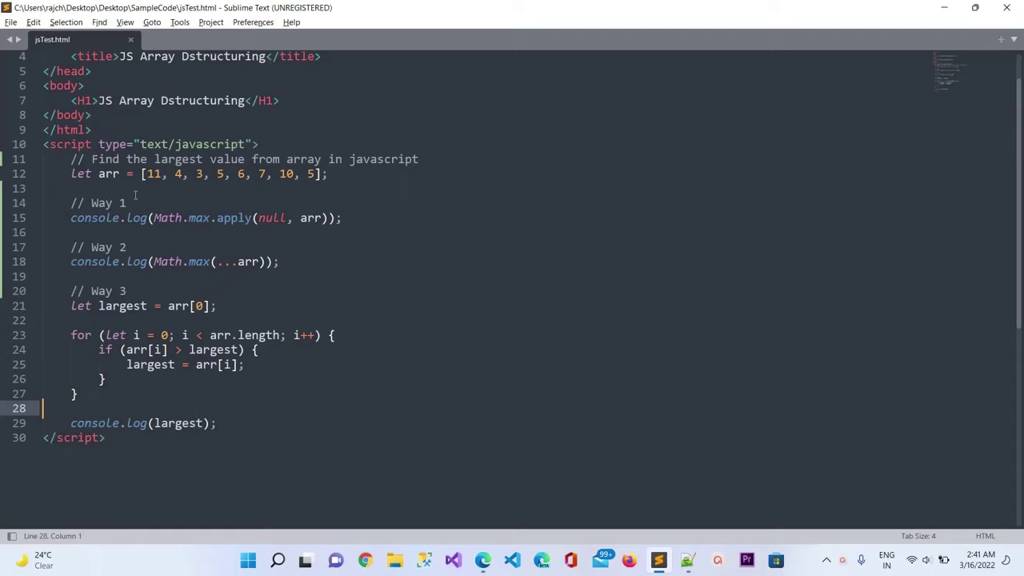
pyautogui.moveTo(146, 173); pyautogui.dragTo(168, 174)
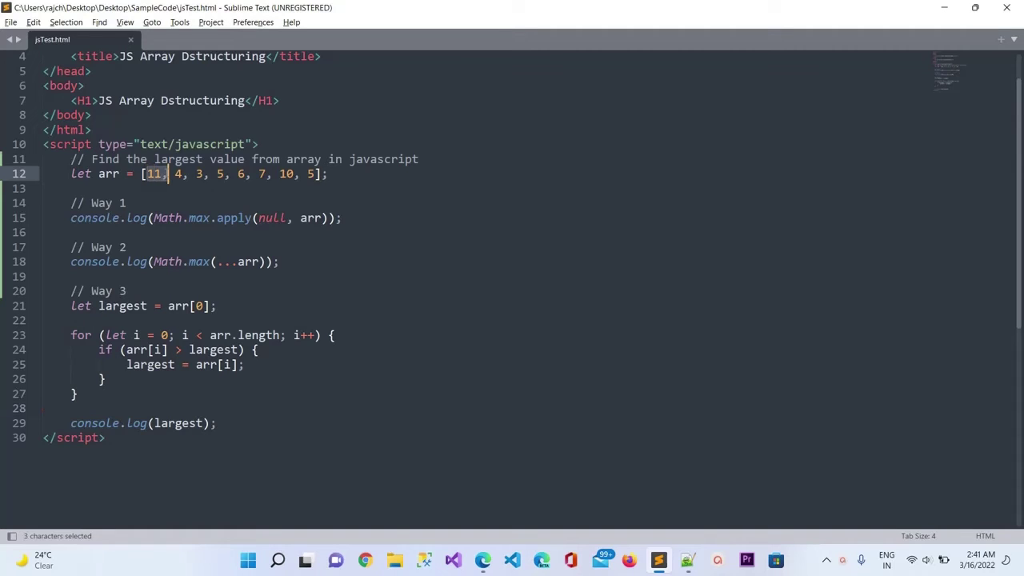
pyautogui.moveTo(174, 306); pyautogui.dragTo(209, 306)
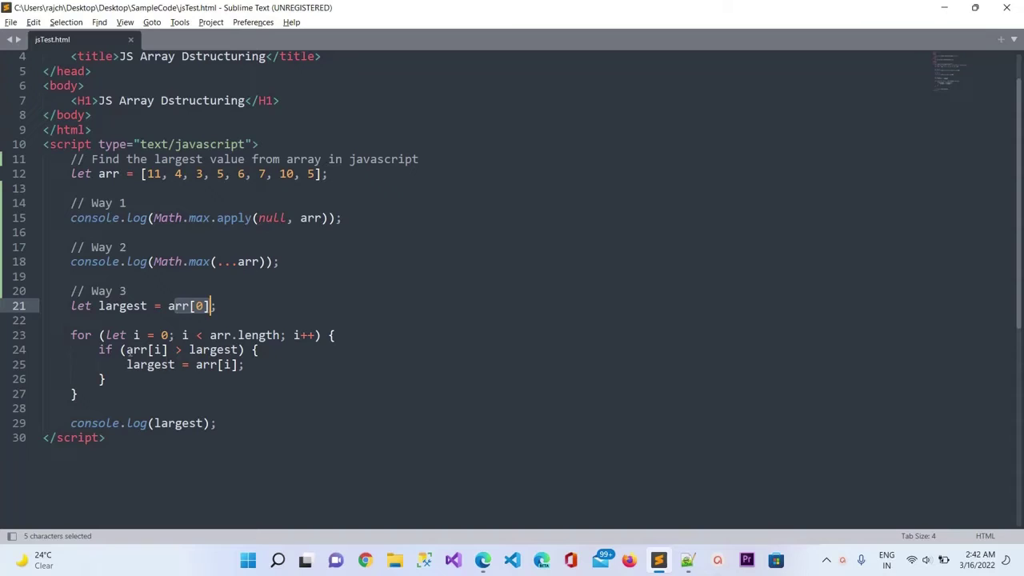
pyautogui.moveTo(127, 350); pyautogui.dragTo(245, 349)
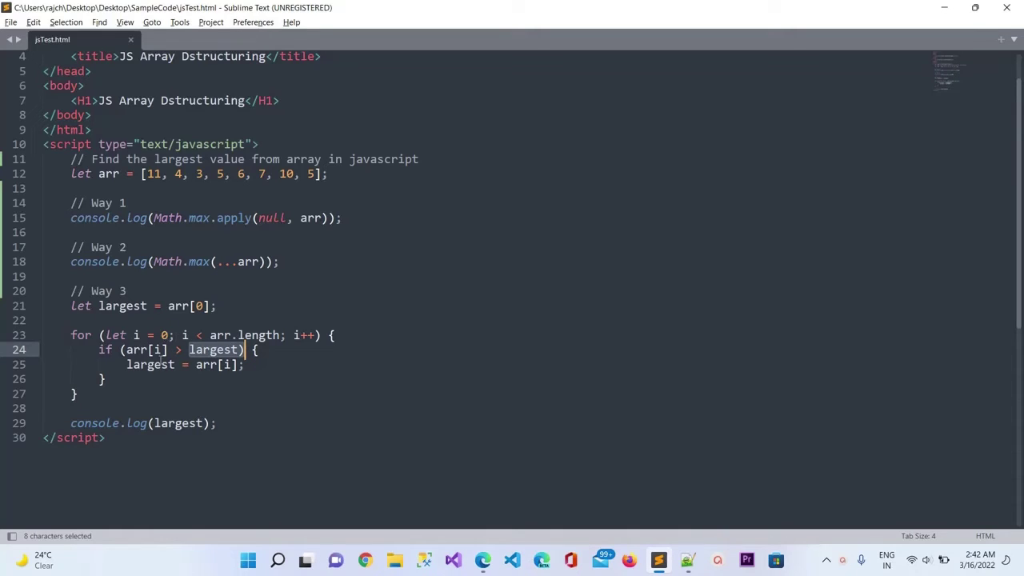
pyautogui.doubleClick(105, 365)
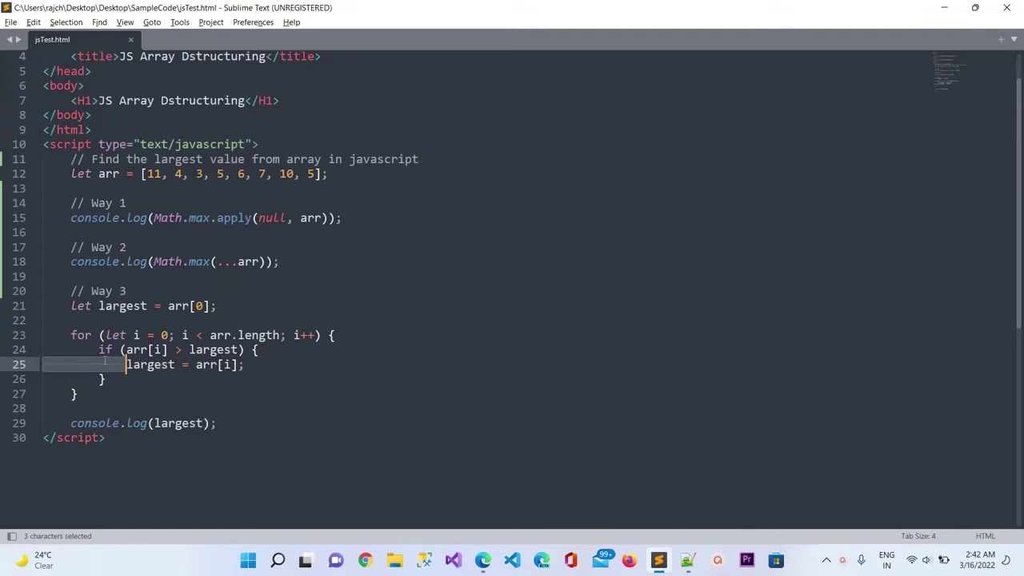
pyautogui.doubleClick(156, 366)
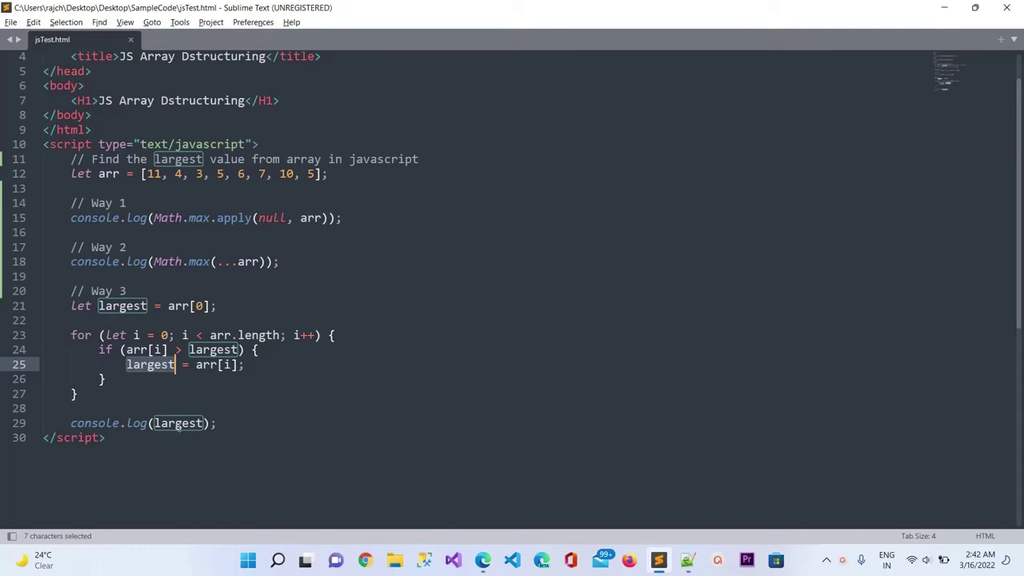
pyautogui.doubleClick(179, 423)
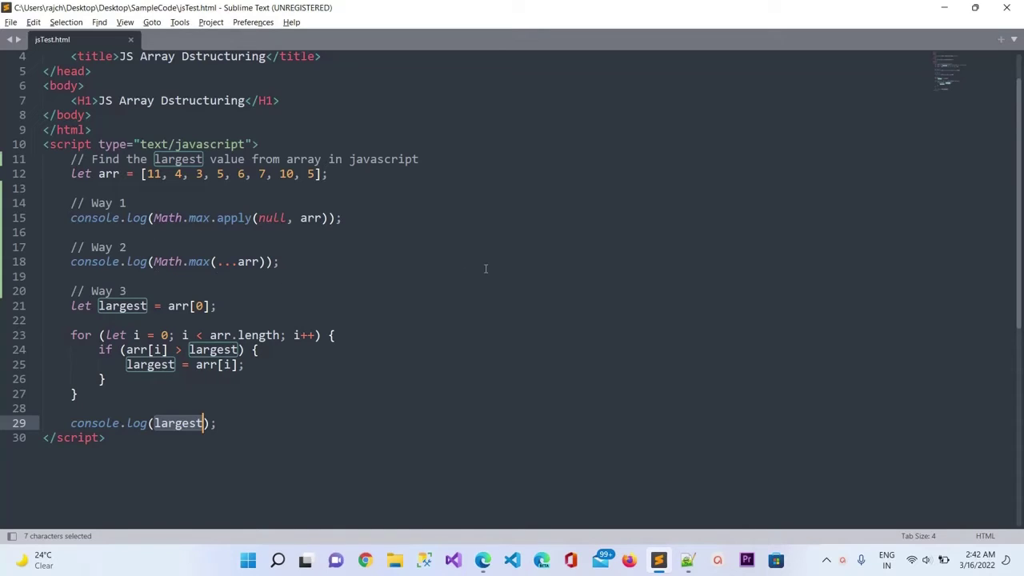
# - Save, reload the browser page to confirm 11 from all three ways, then return to the source
pyautogui.hotkey('ctrl', 's')
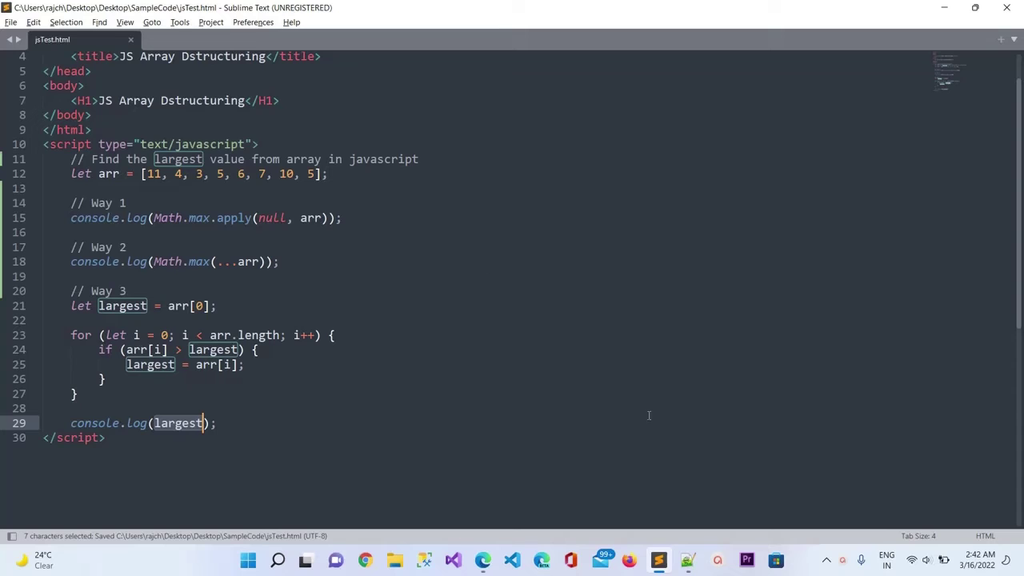
pyautogui.click(482, 560)
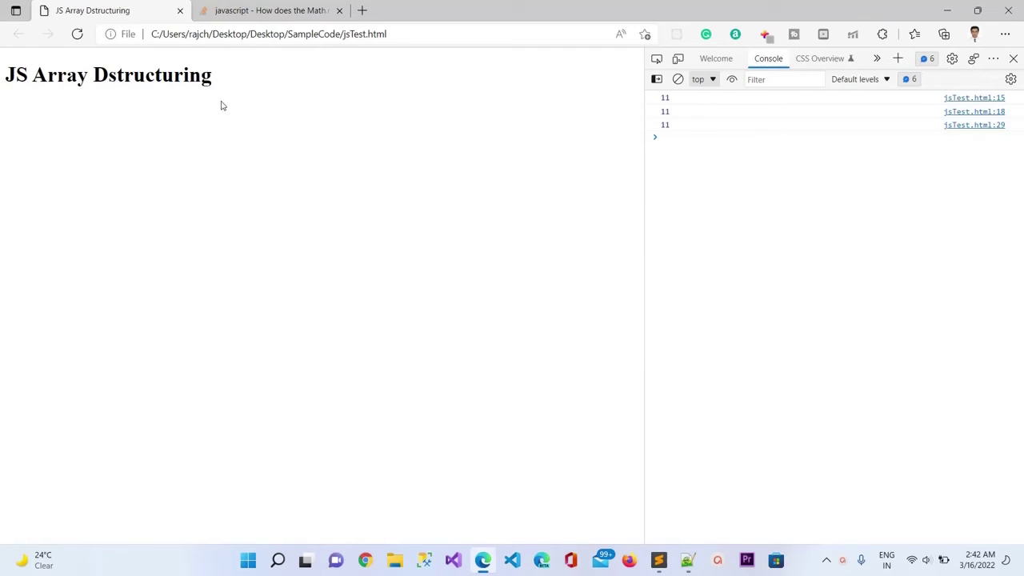
pyautogui.click(78, 35)
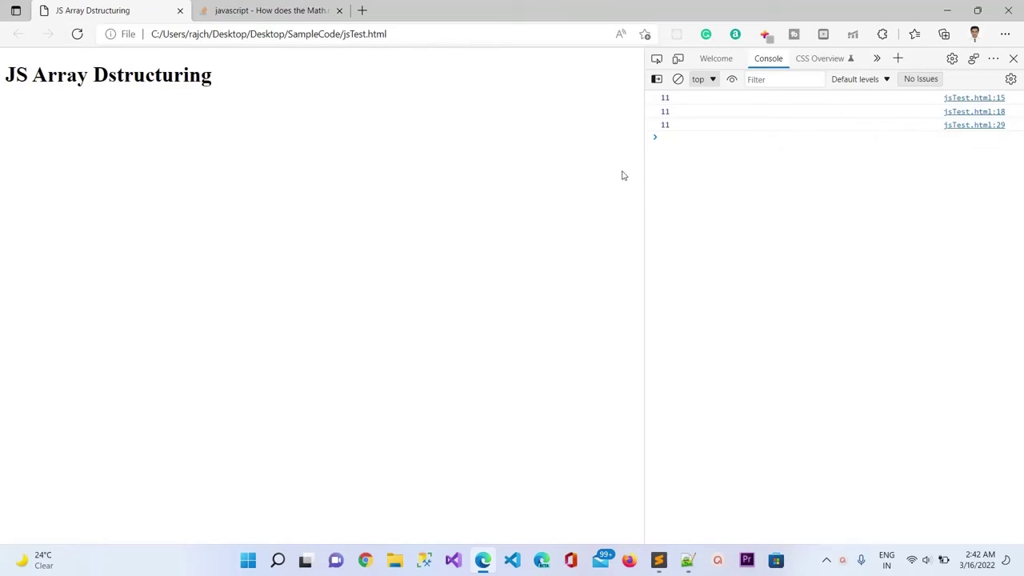
pyautogui.hotkey('alt', 'Tab')
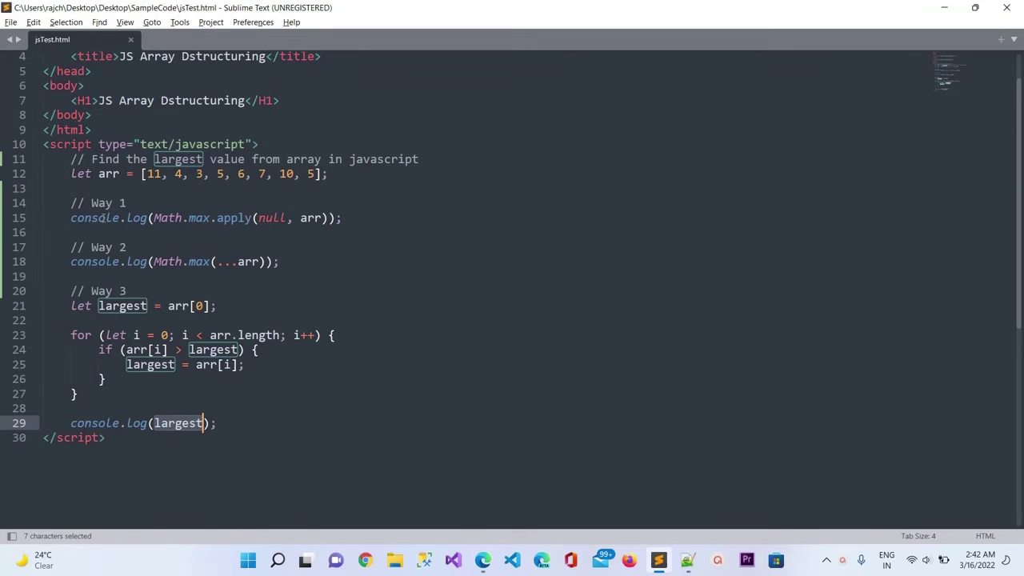
# - Change the array's first value from 11 to 1, save, and reload the browser to test
pyautogui.moveTo(71, 217); pyautogui.dragTo(80, 237)
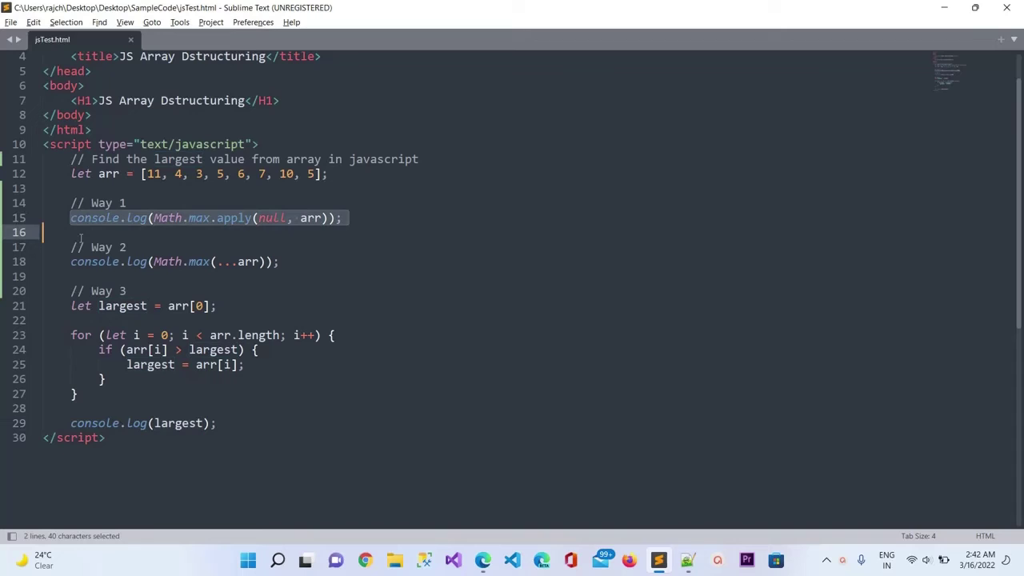
pyautogui.click(161, 174)
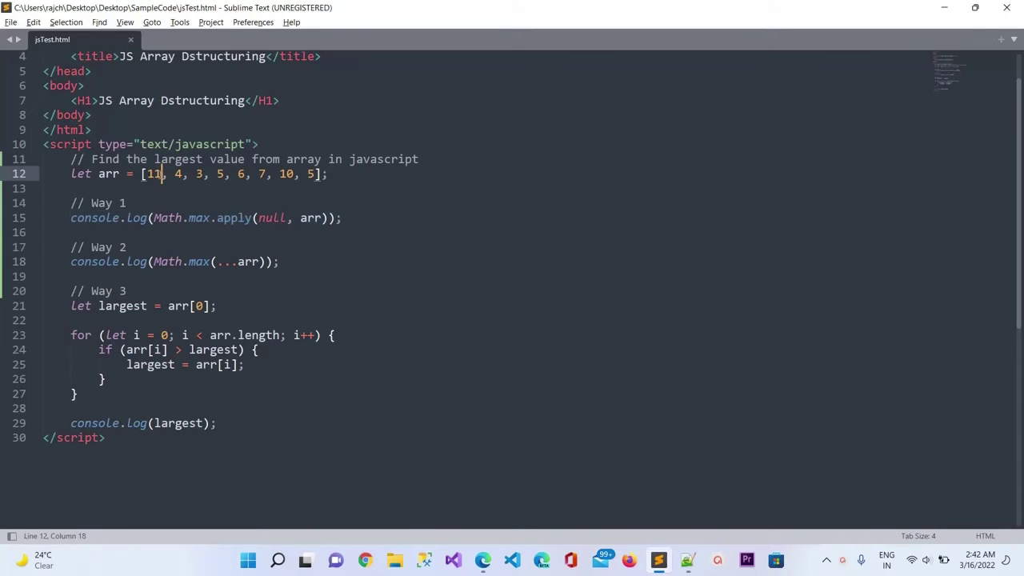
pyautogui.press('BackSpace')
pyautogui.hotkey('ctrl', 's')
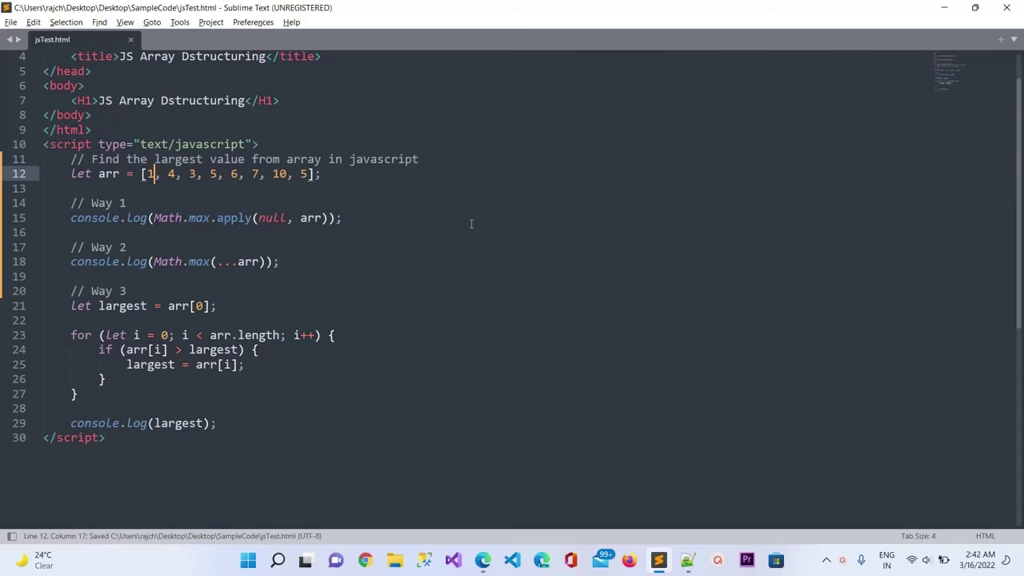
pyautogui.hotkey('alt', 'Tab')
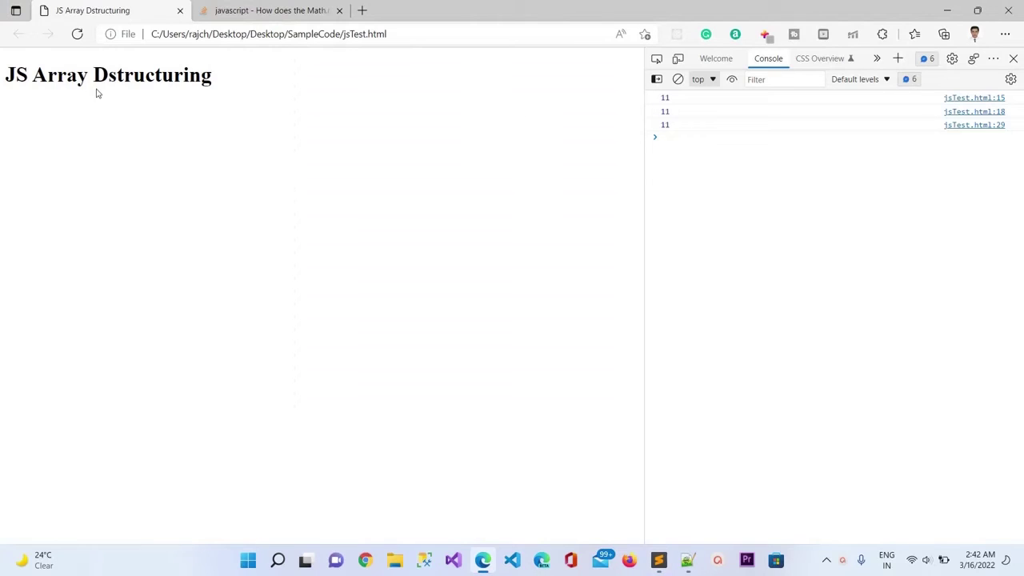
pyautogui.click(76, 33)
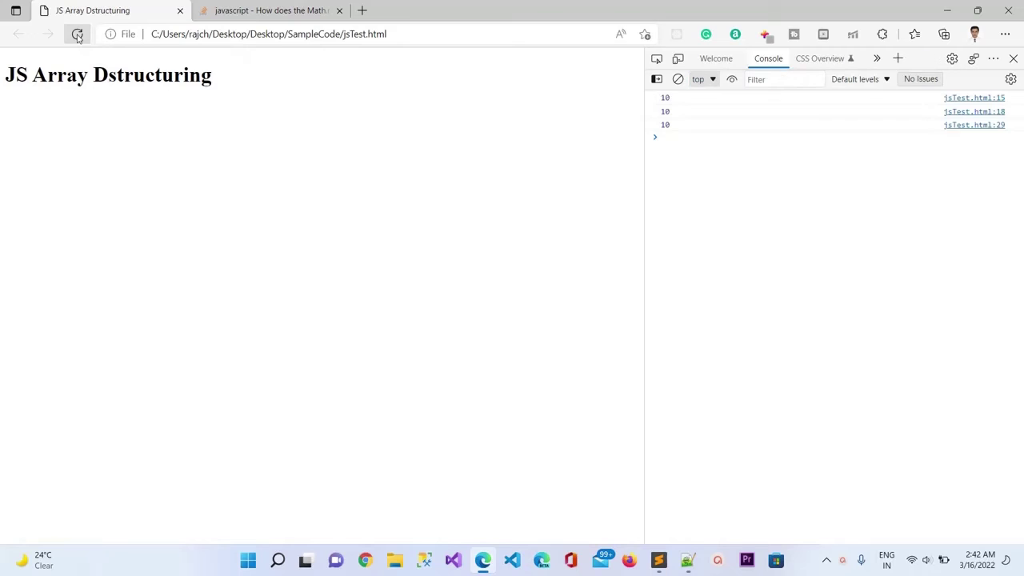
pyautogui.hotkey('alt', 'Tab')
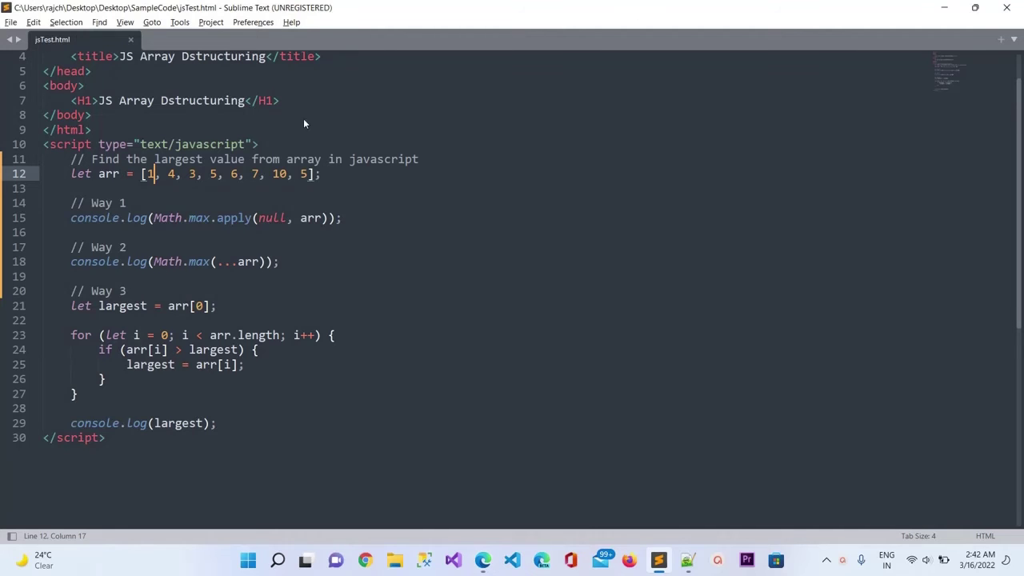
# - Change the array's last value from 5 to 15, save, and reload to see 15 logged
pyautogui.click(301, 175)
pyautogui.write('1')
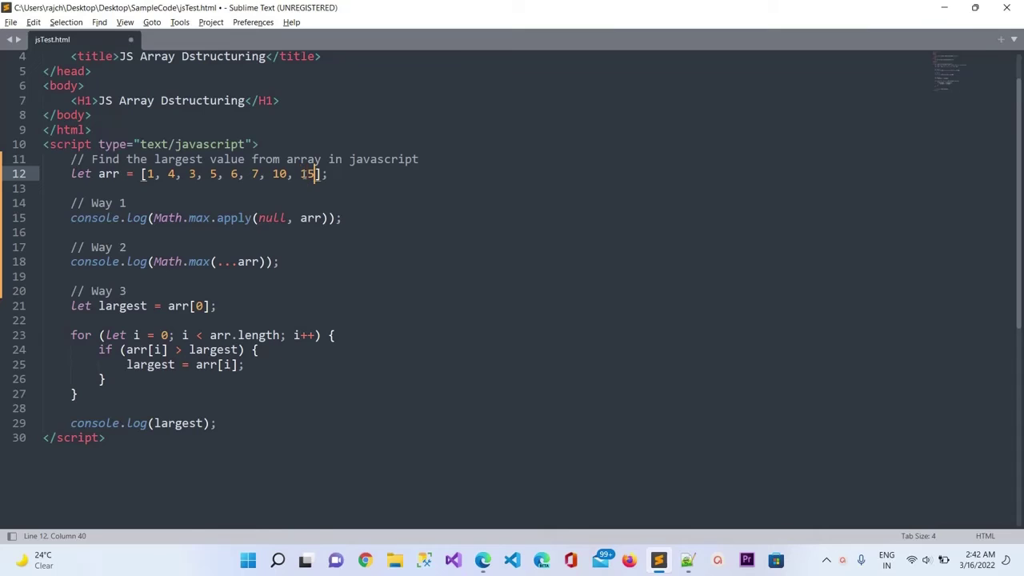
pyautogui.hotkey('ctrl', 's')
pyautogui.hotkey('alt', 'Tab')
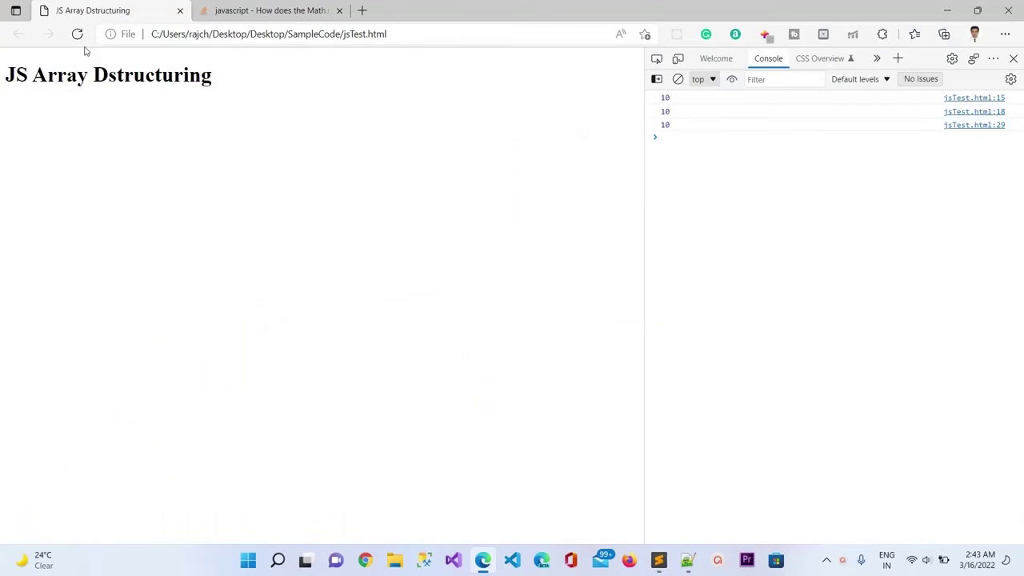
pyautogui.click(77, 35)
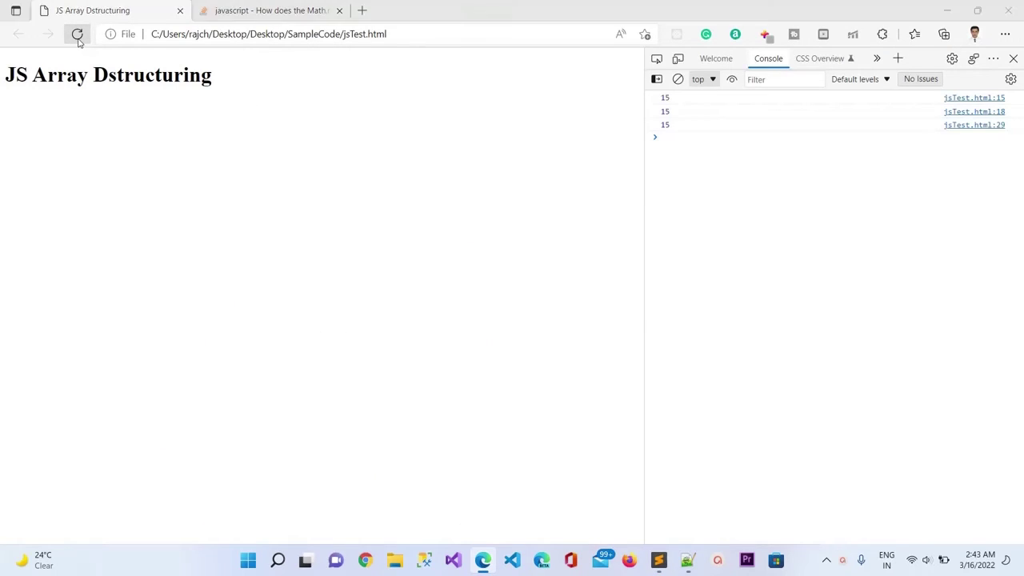
# - Replace null with 0 as apply's first argument, save, and reload; the console still logs 15
pyautogui.hotkey('alt', 'Tab')
pyautogui.doubleClick(287, 218)
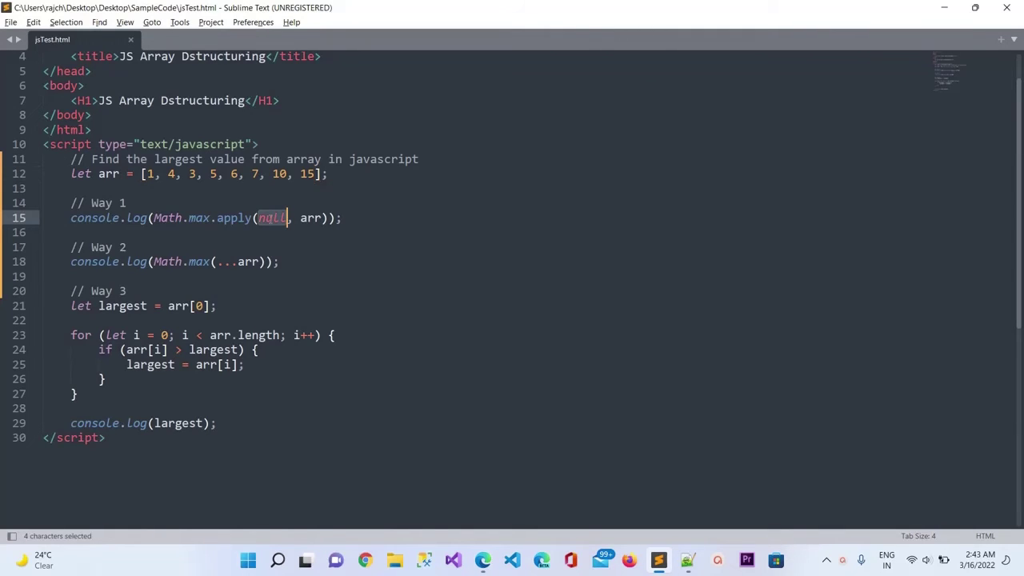
pyautogui.write('0')
pyautogui.hotkey('ctrl', 's')
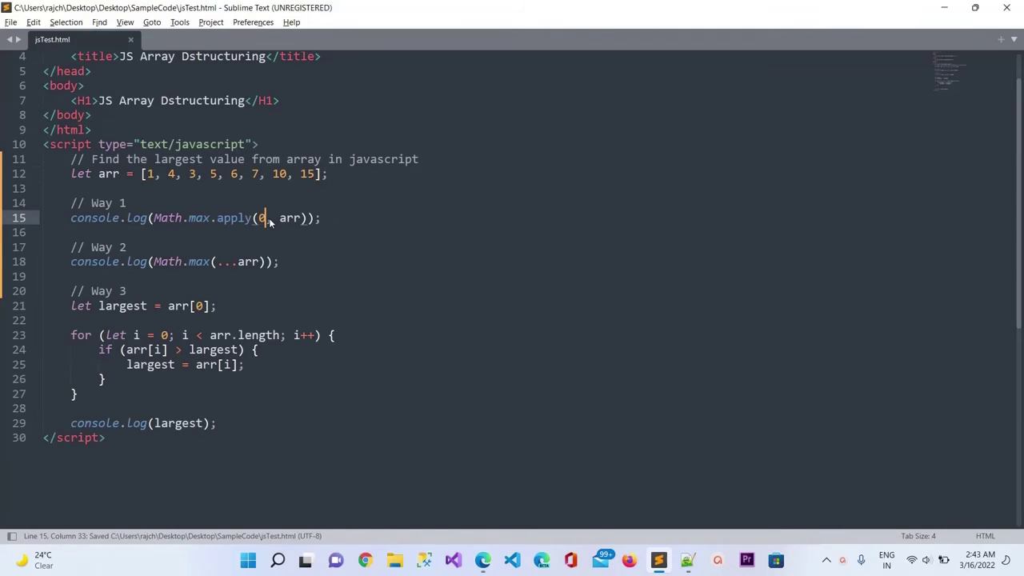
pyautogui.hotkey('alt', 'Tab')
pyautogui.click(77, 35)
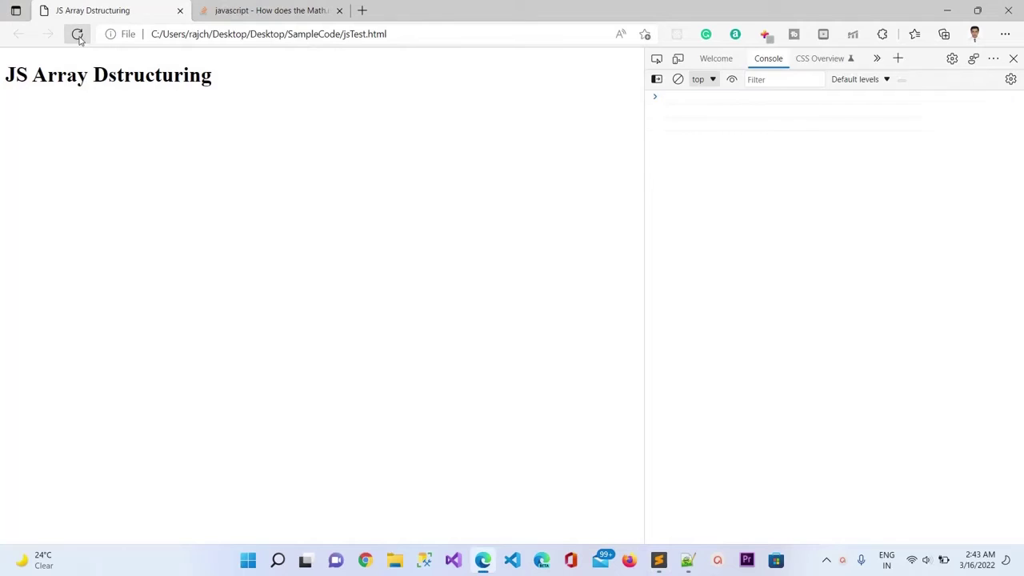
# - Replace the 0 argument with Nan, save, and reload to get a ReferenceError
pyautogui.hotkey('alt', 'Tab')
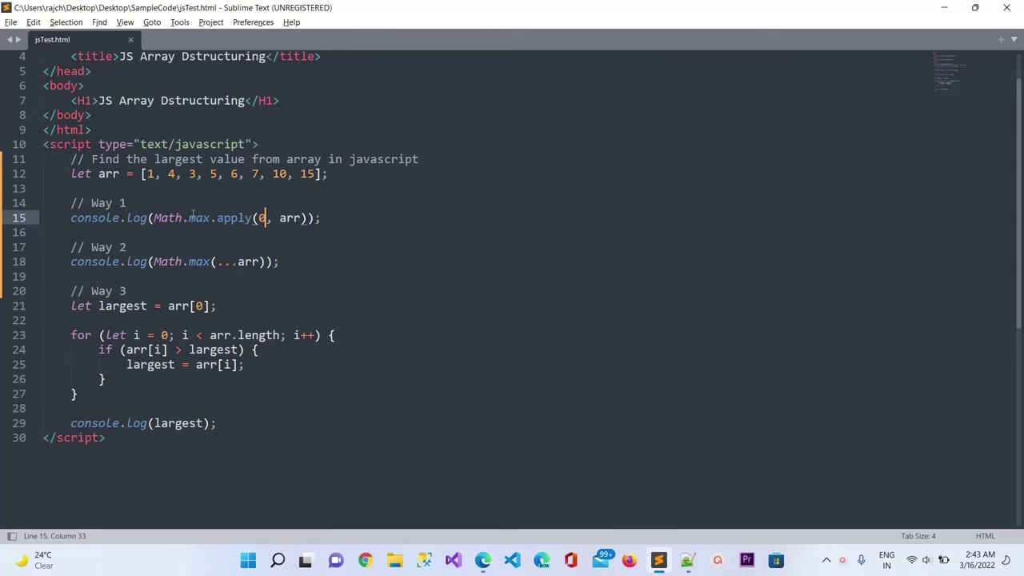
pyautogui.click(279, 217)
pyautogui.press('Left')
pyautogui.press('Left')
pyautogui.hotkey('shift', 'Left')
pyautogui.write('nan')
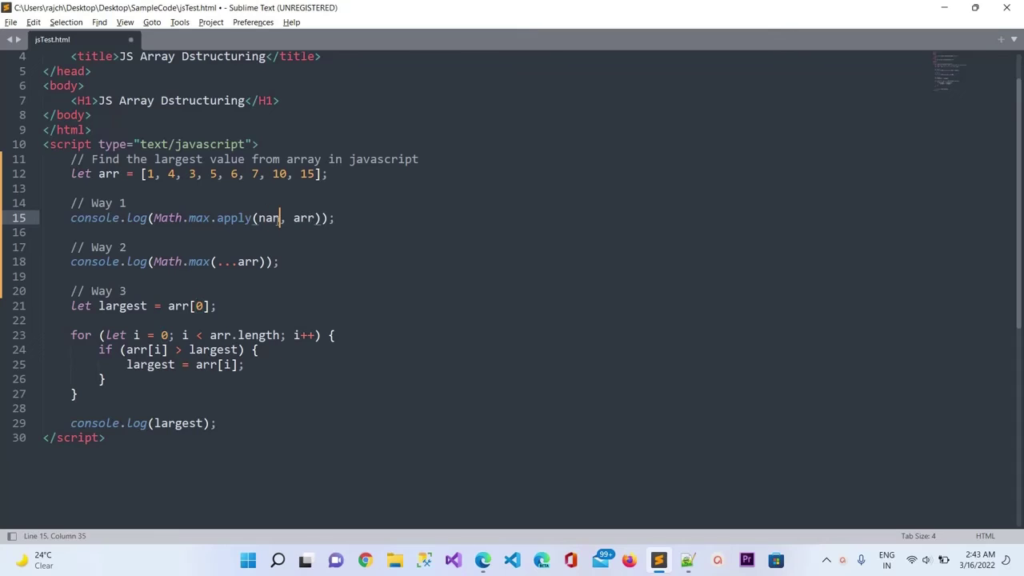
pyautogui.press('BackSpace')
pyautogui.press('BackSpace')
pyautogui.press('BackSpace')
pyautogui.write('N')
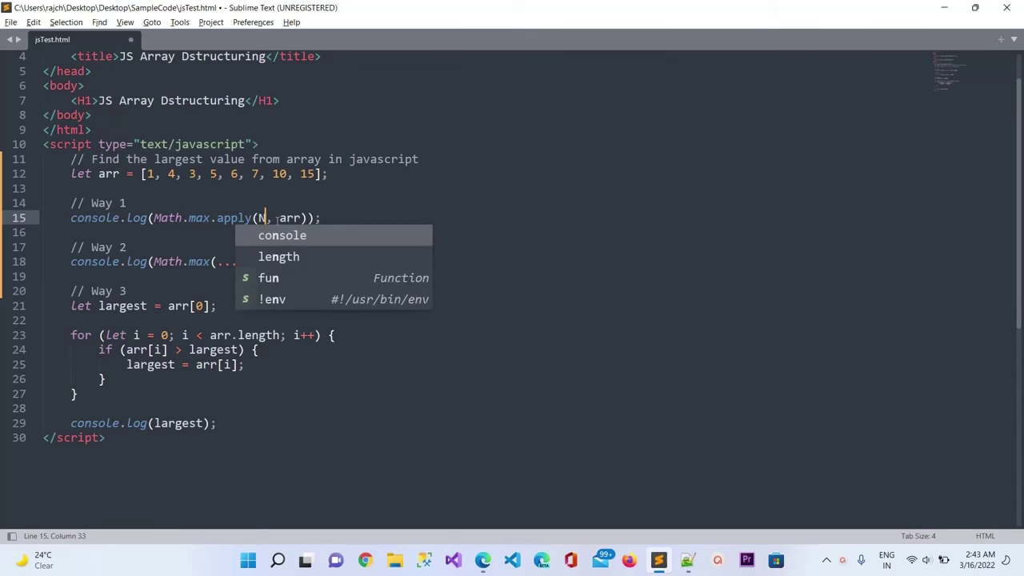
pyautogui.write('an')
pyautogui.press('BackSpace')
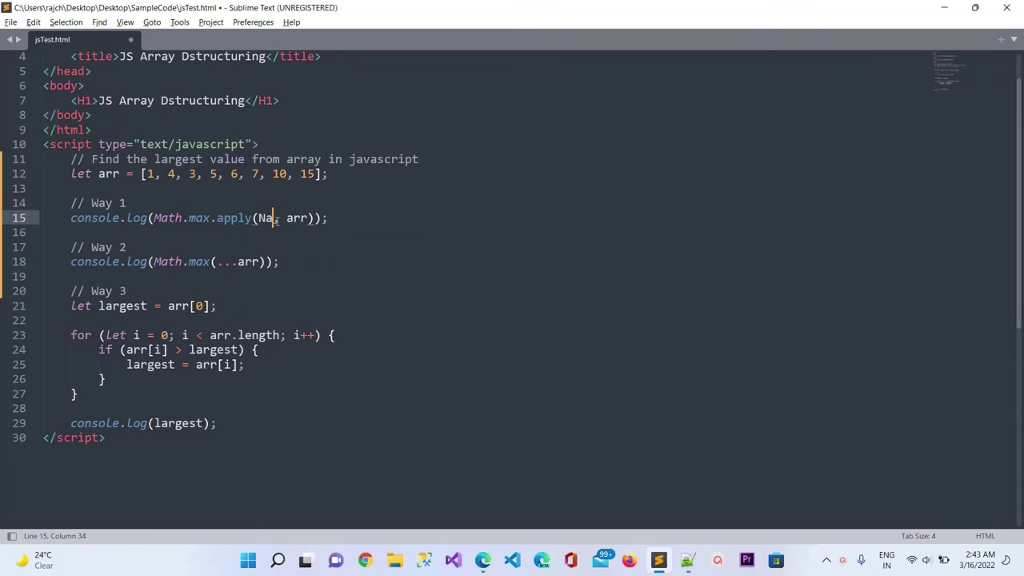
pyautogui.write('N')
pyautogui.hotkey('ctrl', 's')
pyautogui.hotkey('alt', 'Tab')
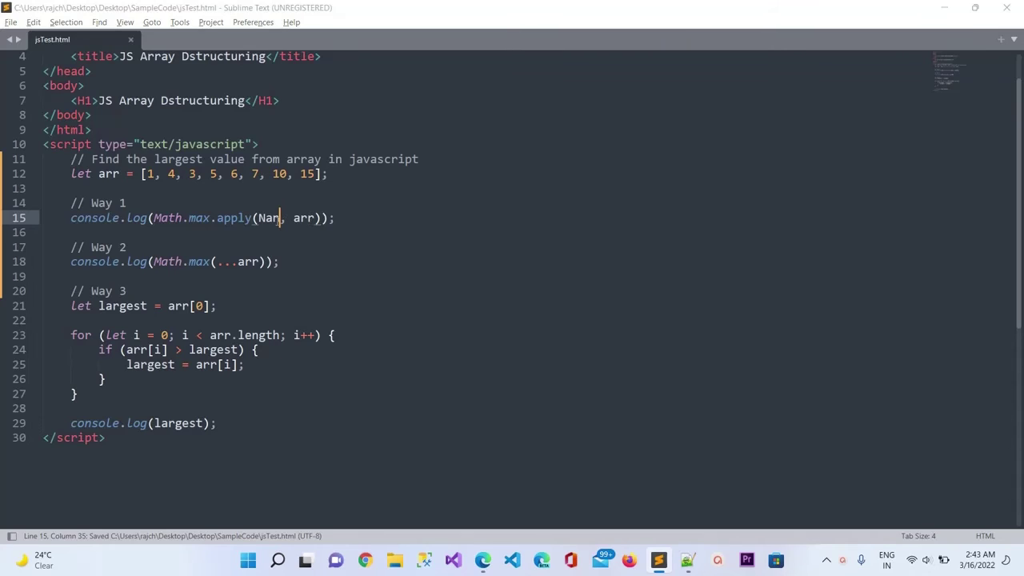
pyautogui.click(79, 34)
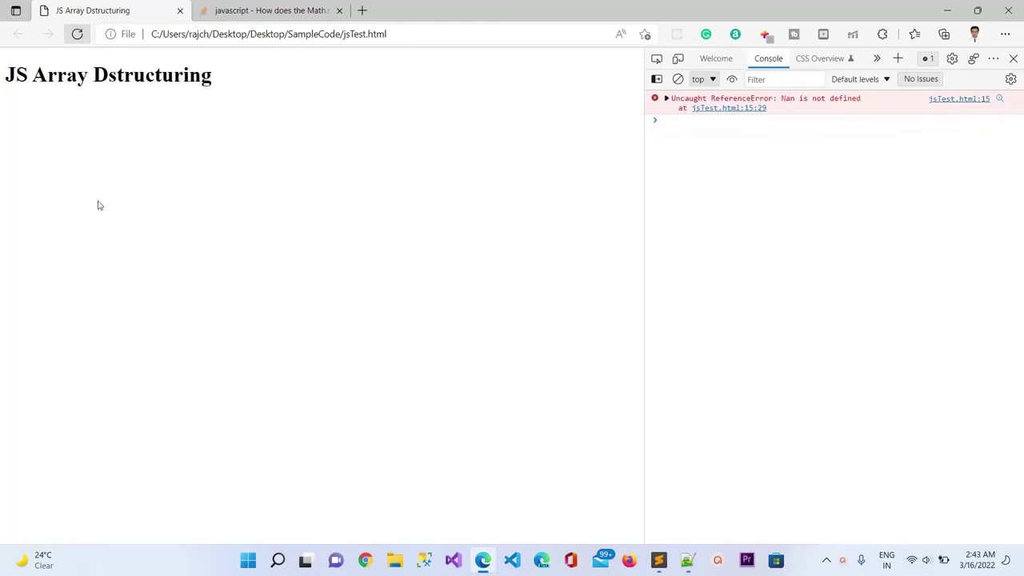
# - Replace Nan with undefined in Way 1's apply call, save, and reload to see 15 logged three times
pyautogui.hotkey('alt', 'Tab')
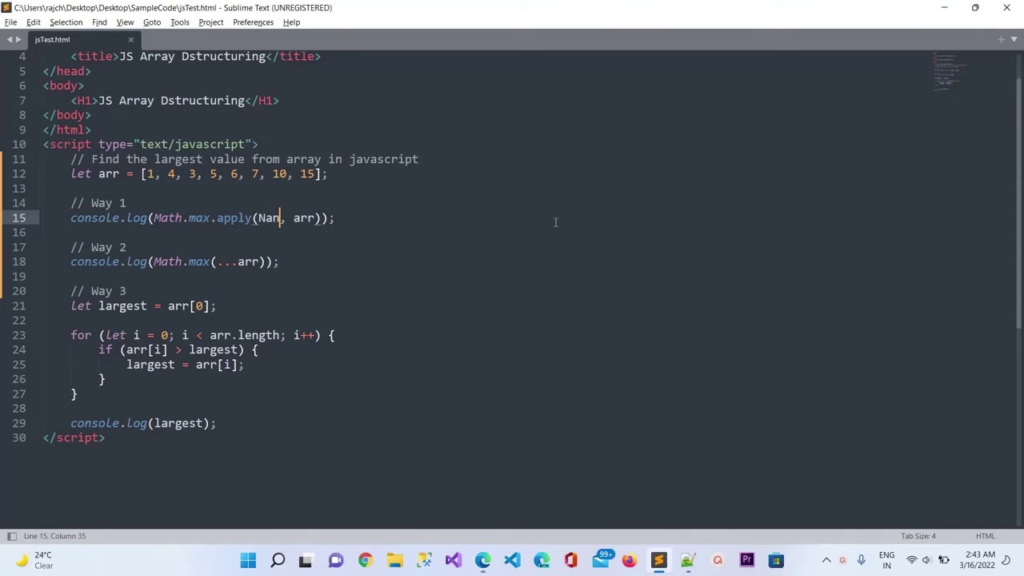
pyautogui.press('BackSpace')
pyautogui.press('BackSpace')
pyautogui.press('BackSpace')
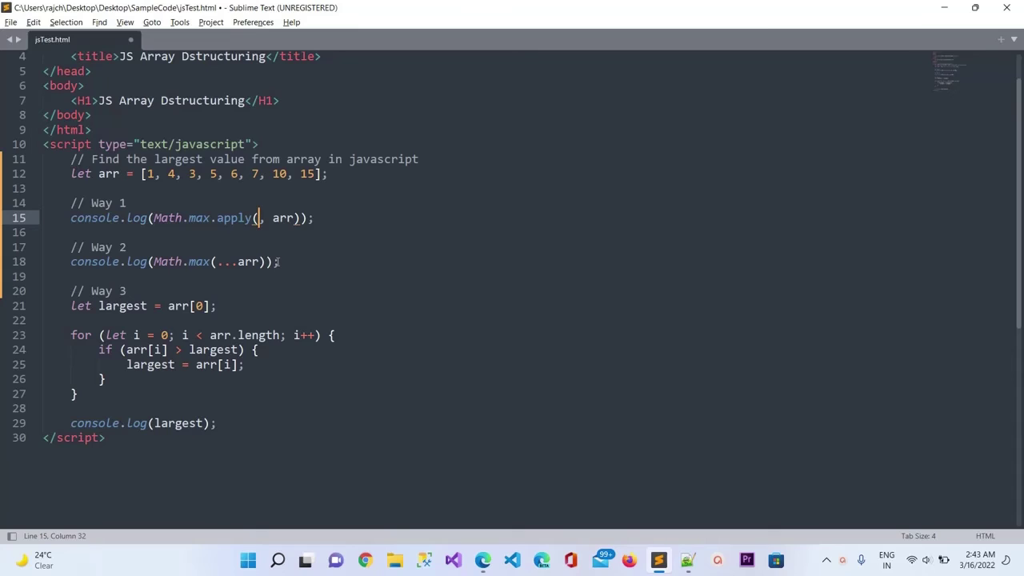
pyautogui.write('und')
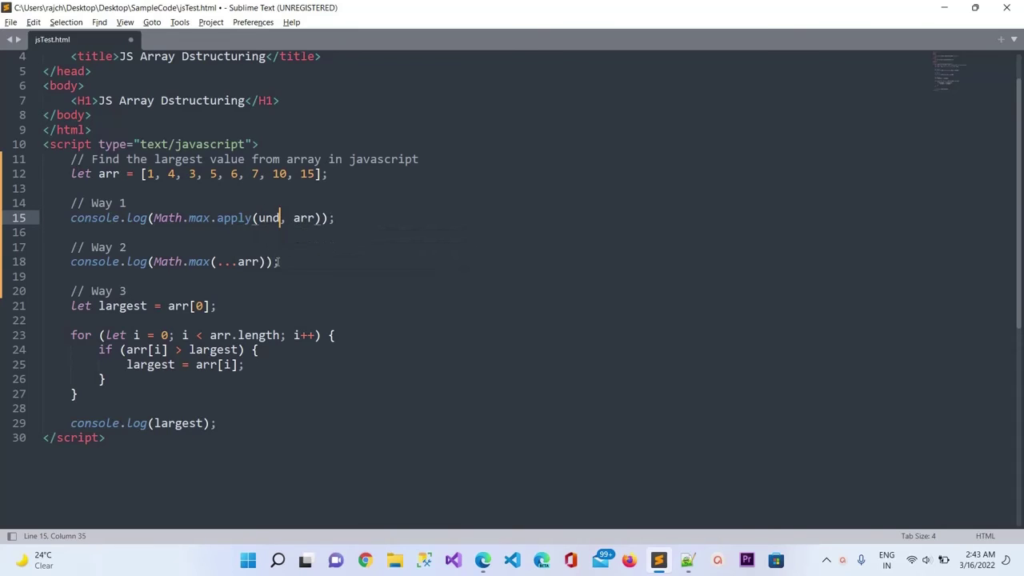
pyautogui.write('efined')
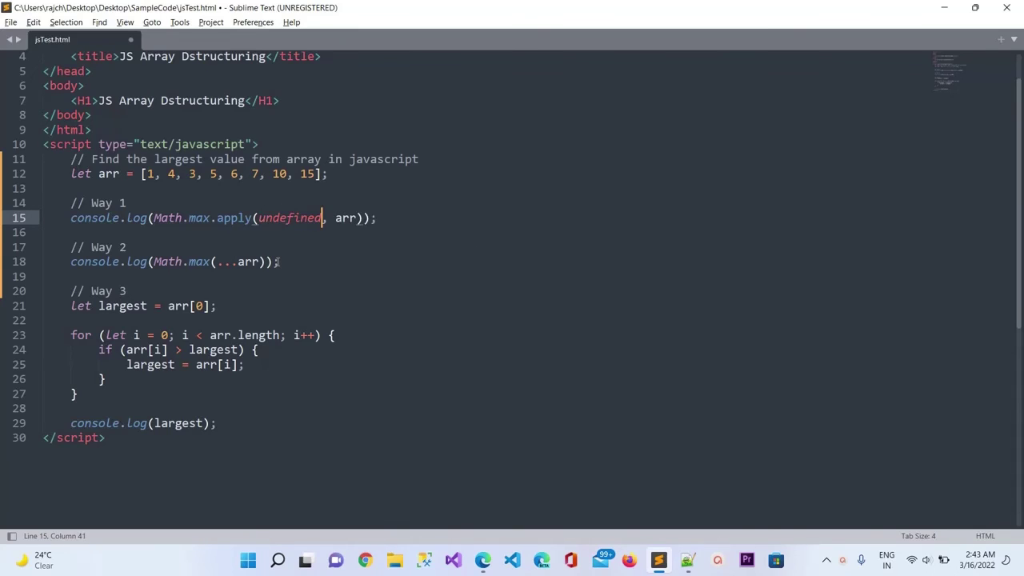
pyautogui.hotkey('ctrl', 's')
pyautogui.hotkey('alt', 'Tab')
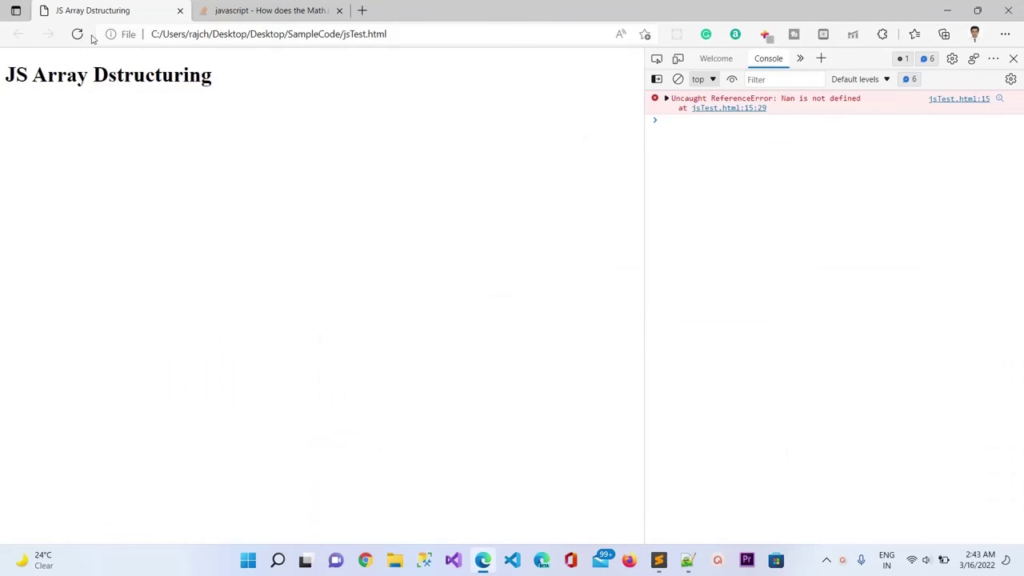
pyautogui.click(77, 34)
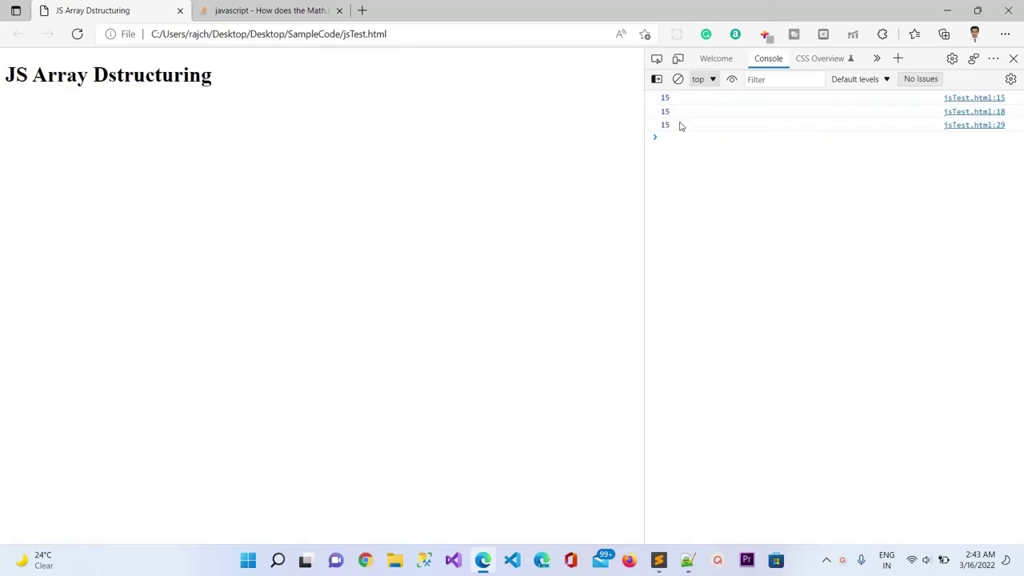
pyautogui.hotkey('alt', 'Tab')
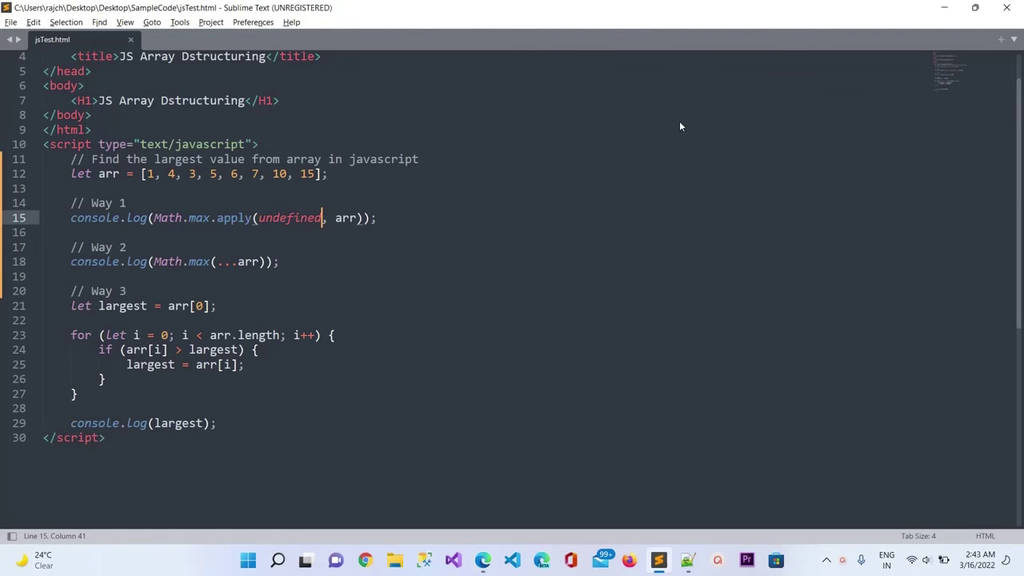